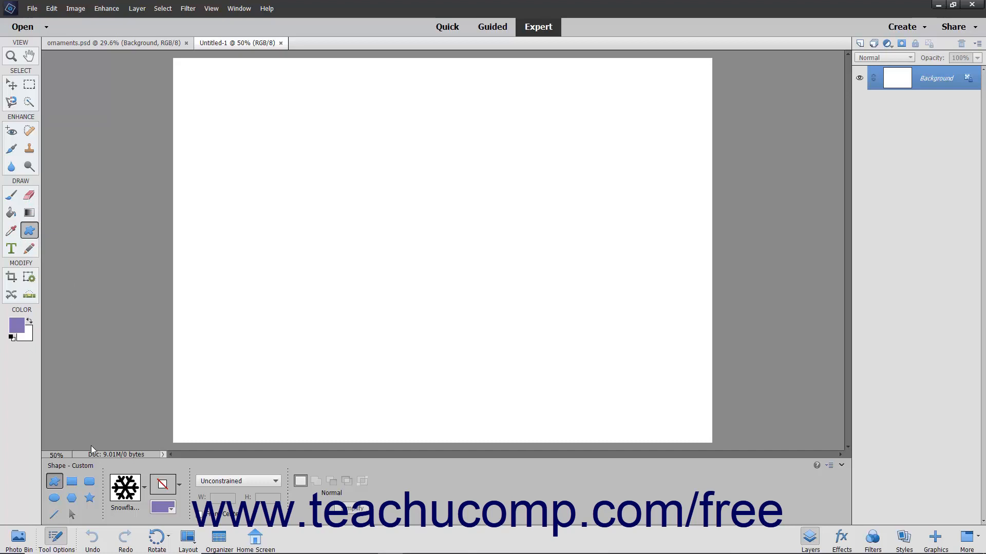
Draw an unconstrained rectangle about 0.90 by 0.29 in near the canvas's upper-left corner and a square directly below it.
click(72, 482)
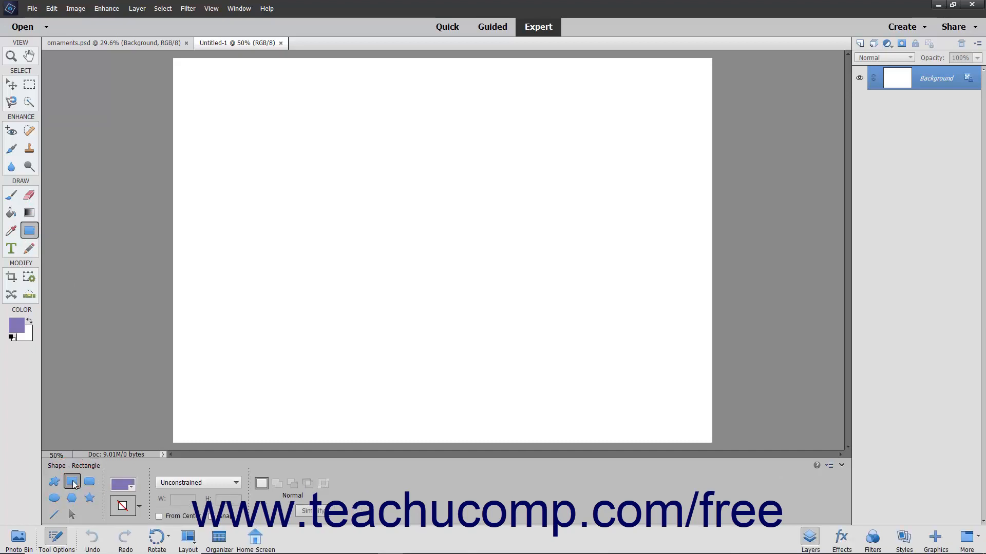
drag(188, 64, 261, 92)
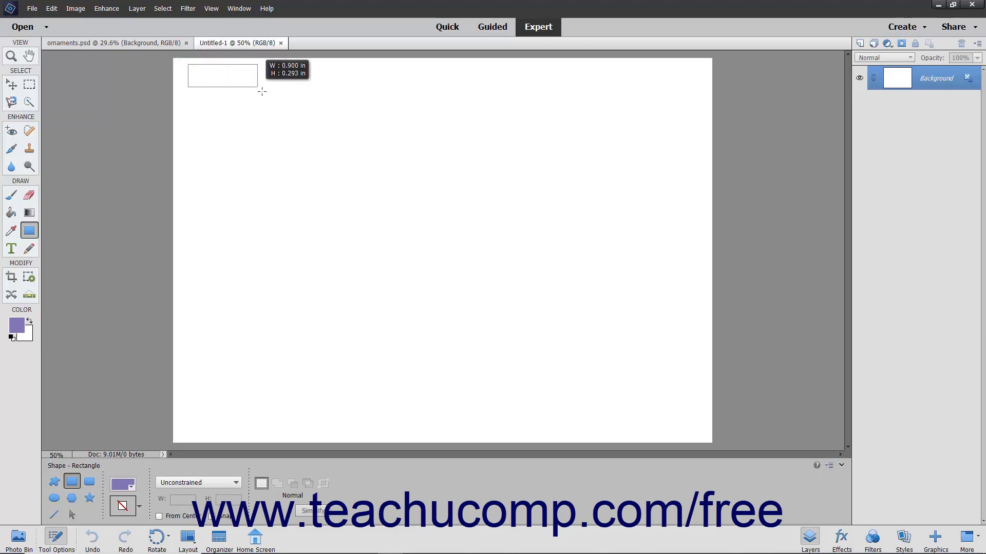
drag(262, 91, 262, 91)
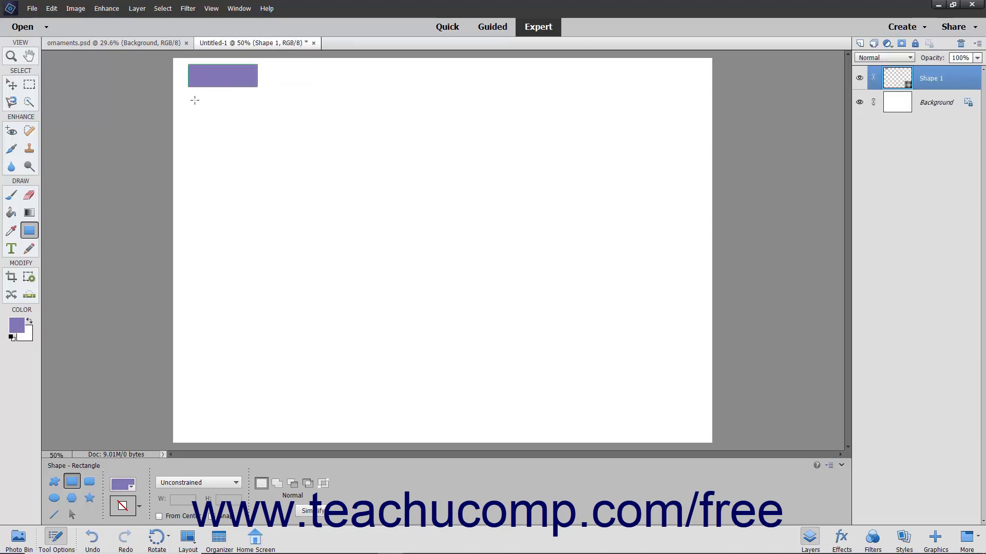
drag(189, 95, 256, 161)
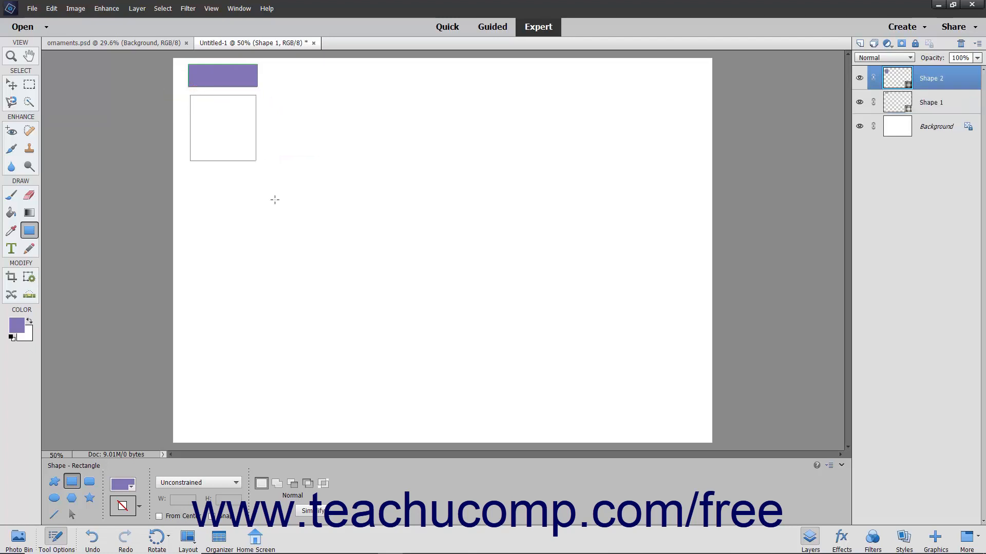
click(229, 484)
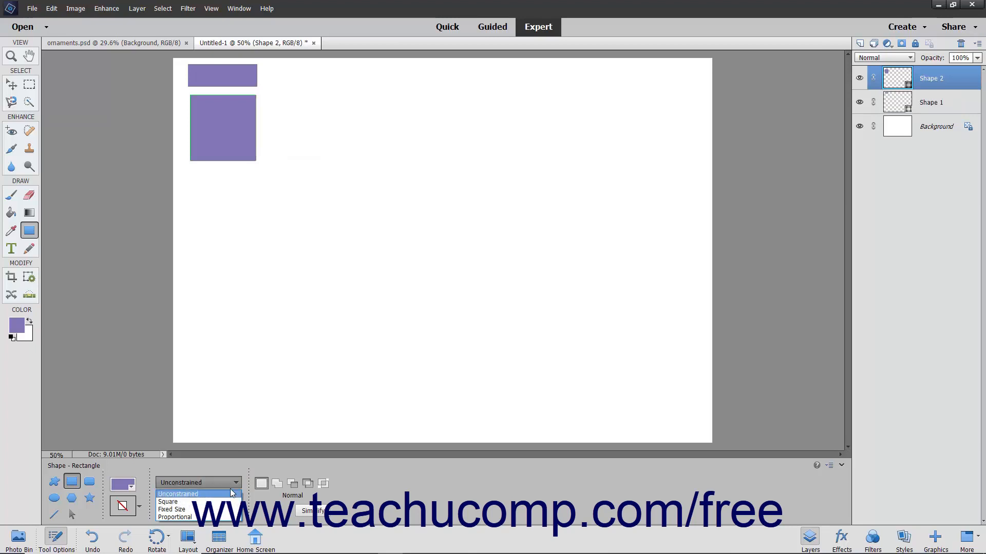
click(232, 484)
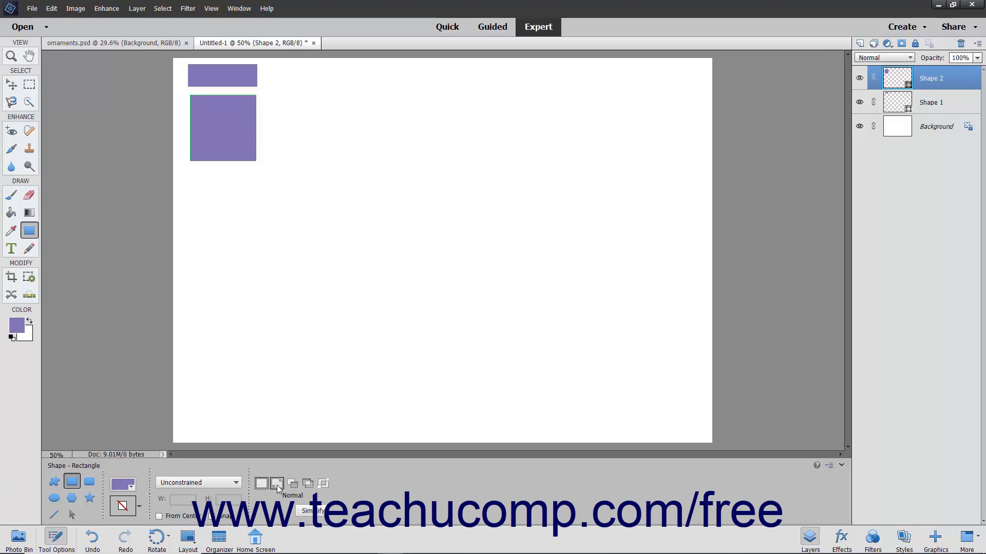
Draw a rounded rectangle with a 10 px corner radius outward from its center, below the square.
click(92, 486)
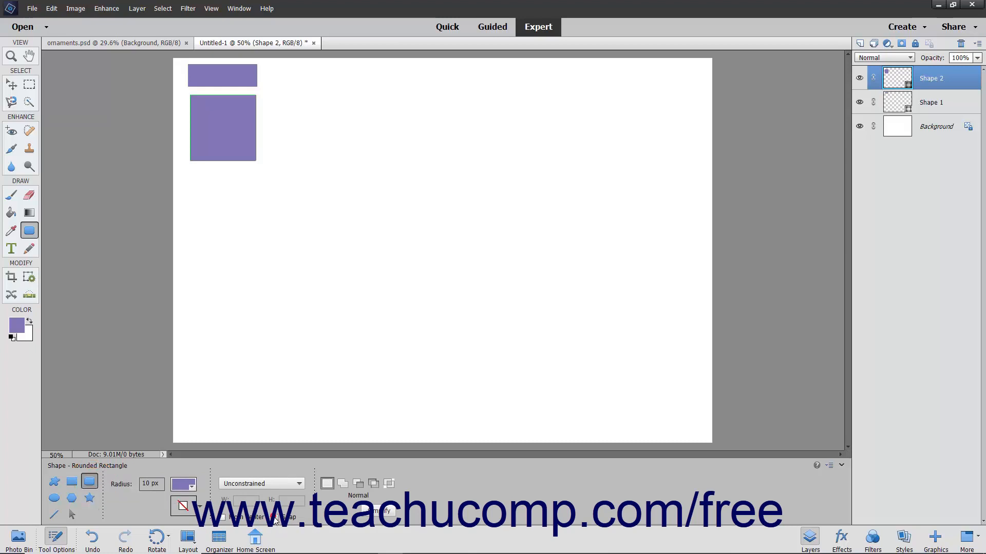
click(276, 518)
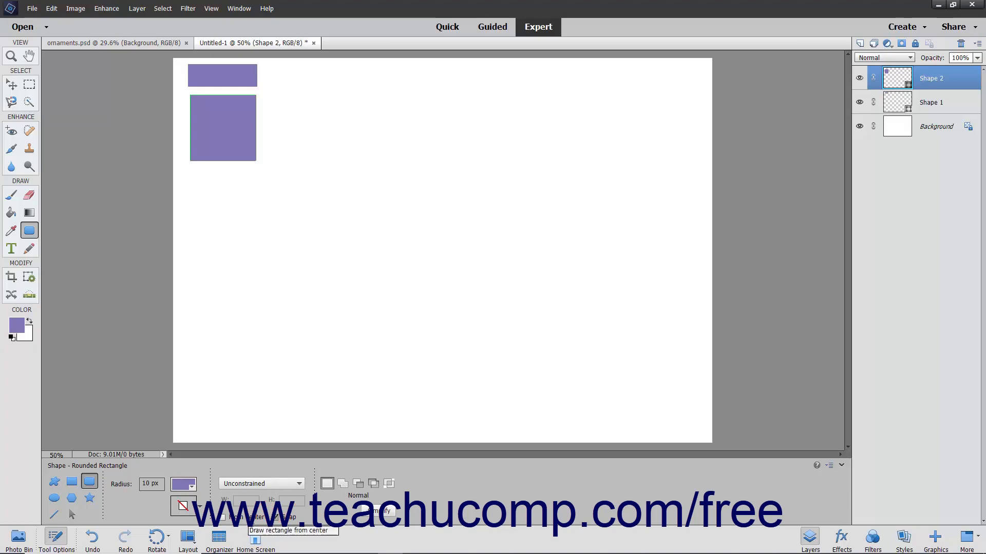
click(248, 517)
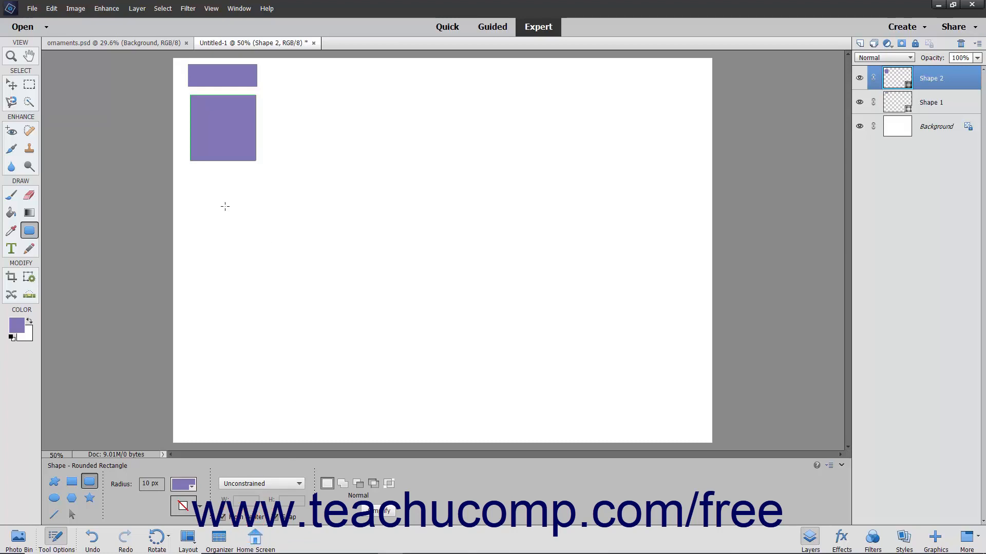
drag(220, 202, 258, 234)
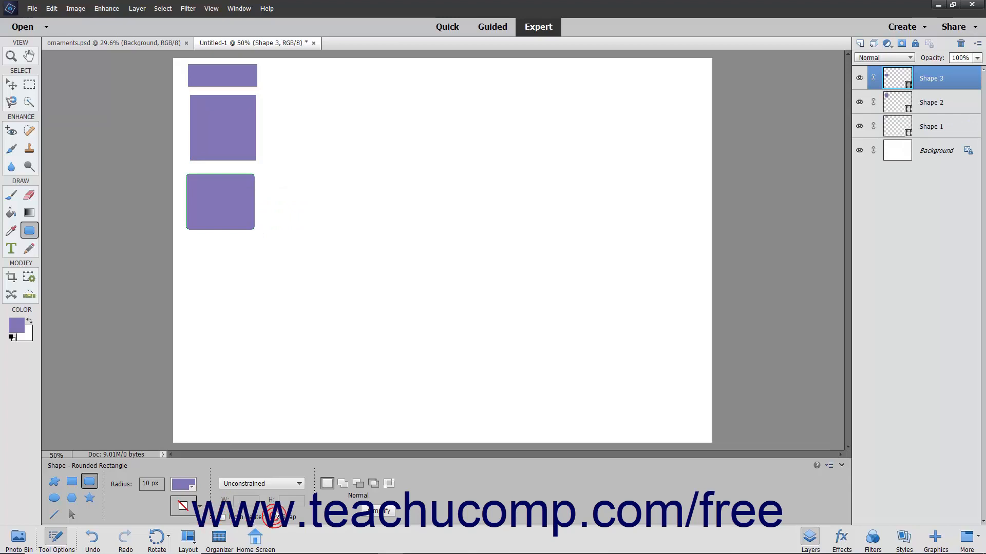
Draw a flat horizontal ellipse below the rounded rectangle and a perfect circle beneath the ellipse.
click(55, 500)
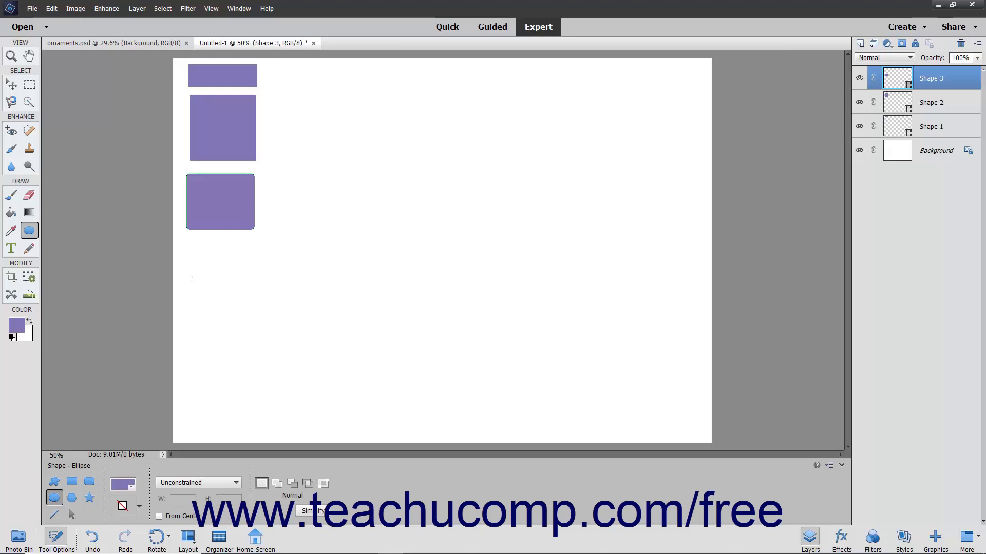
drag(183, 248, 256, 268)
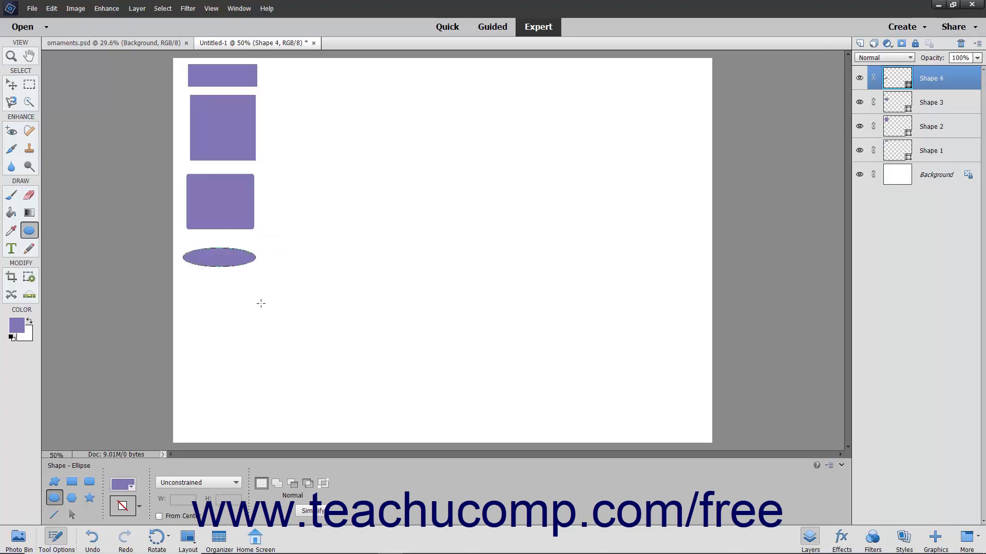
drag(183, 282, 286, 358)
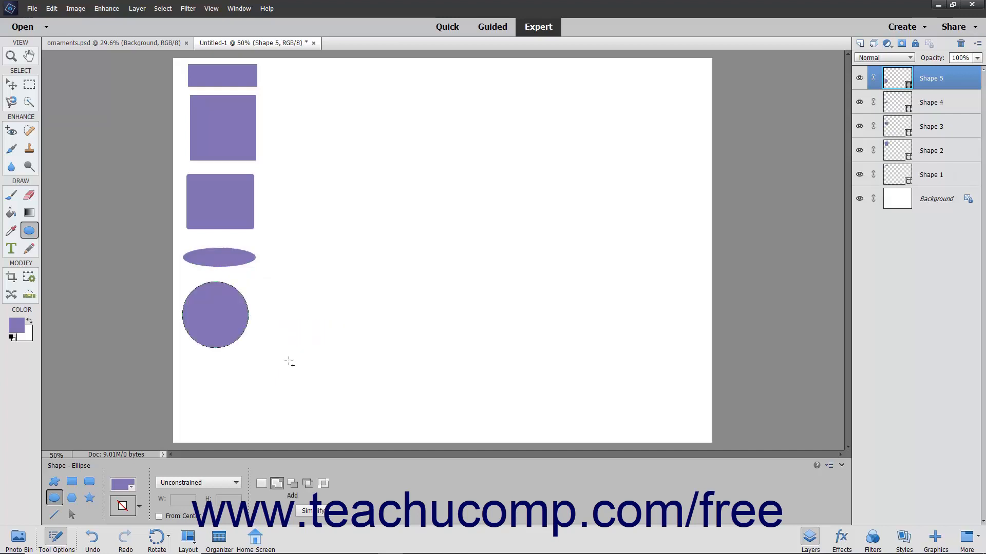
click(229, 485)
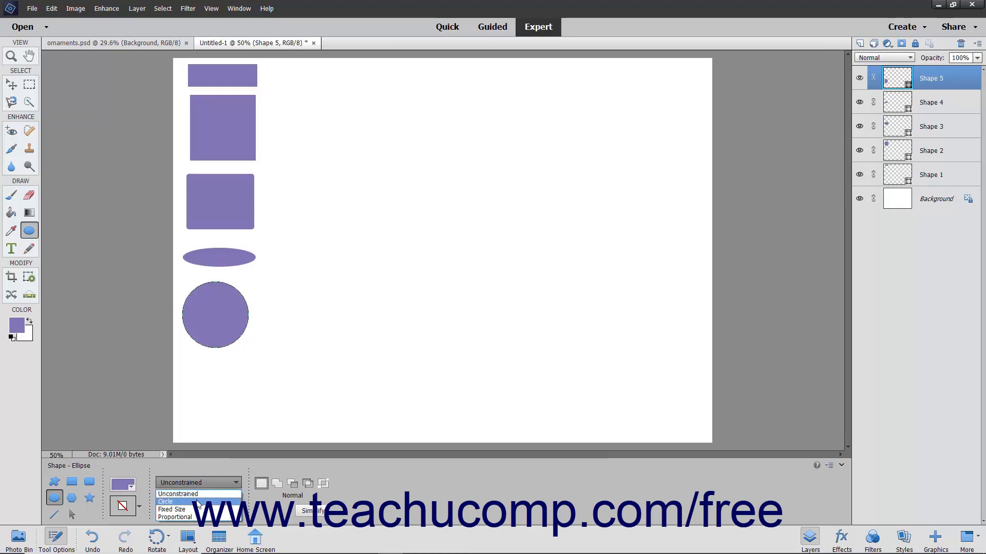
click(228, 482)
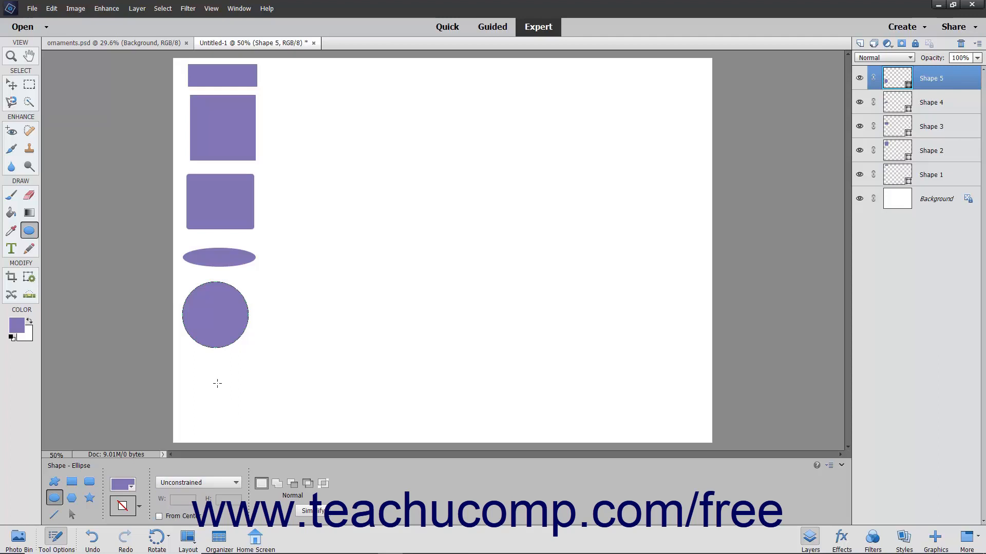
Draw a smaller circle outward from its center, below the first circle.
drag(213, 379, 243, 409)
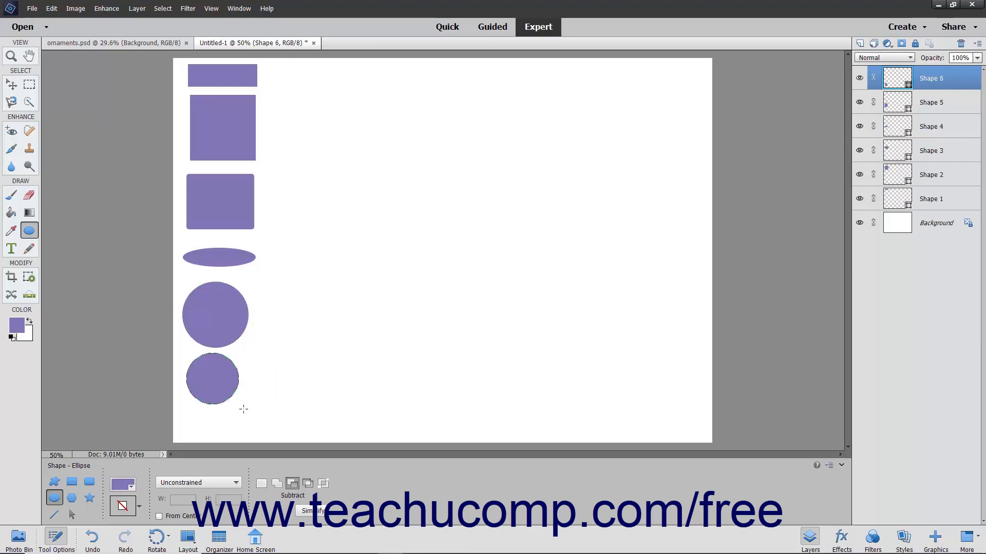
click(183, 515)
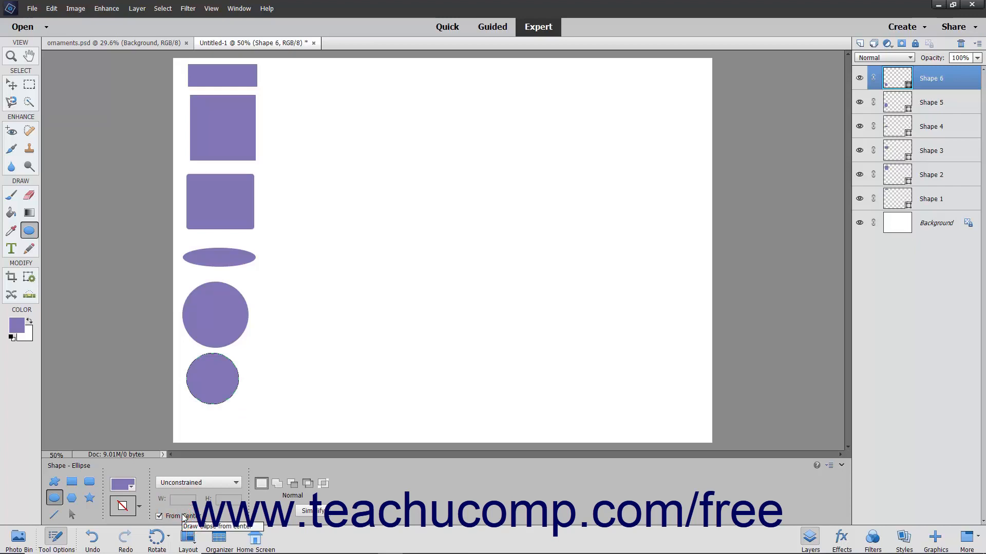
click(183, 515)
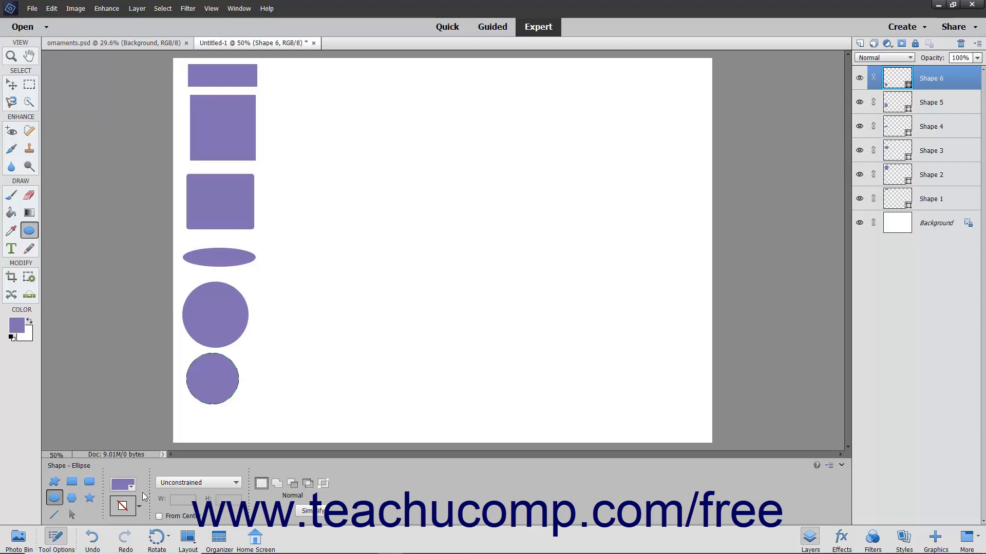
Draw a six-pointed star with a 53% indent to the right of the top rectangle.
click(72, 497)
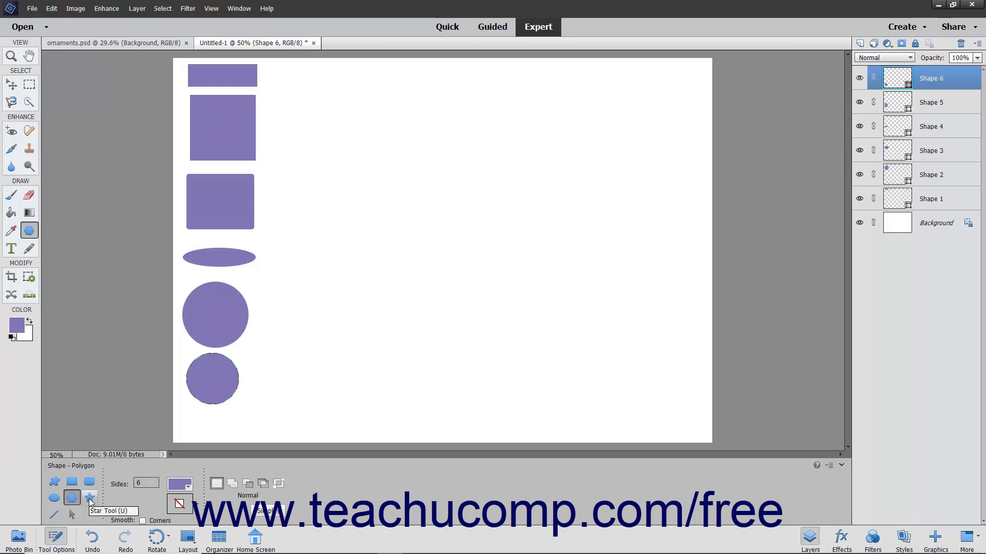
click(90, 501)
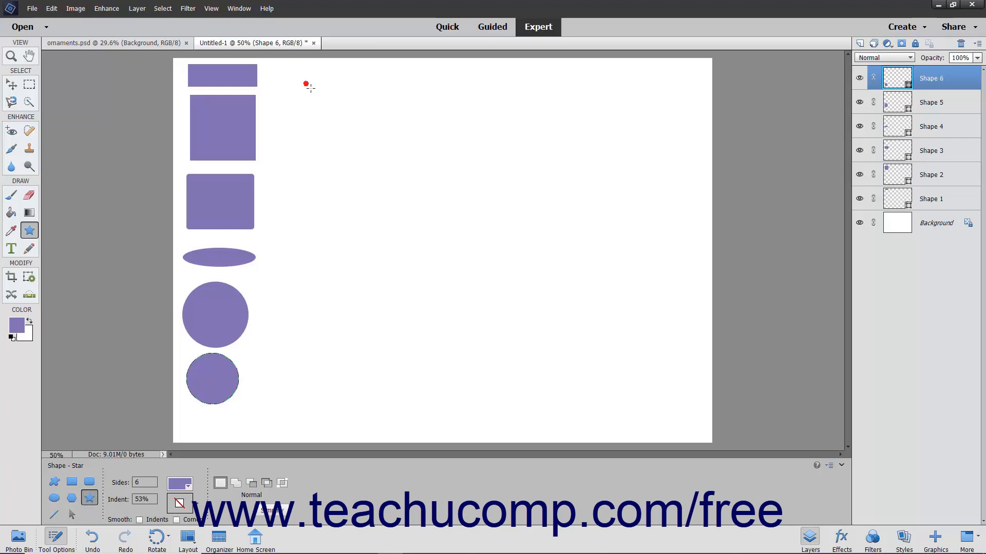
drag(305, 83, 323, 109)
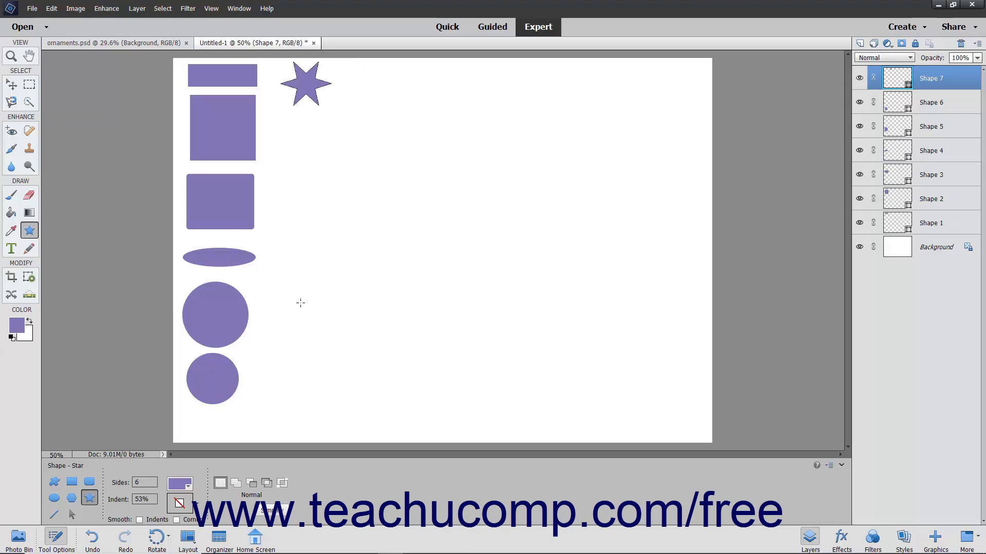
click(147, 483)
click(141, 499)
Draw a straight horizontal line, 1 px wide and without an arrowhead, below the star.
click(56, 514)
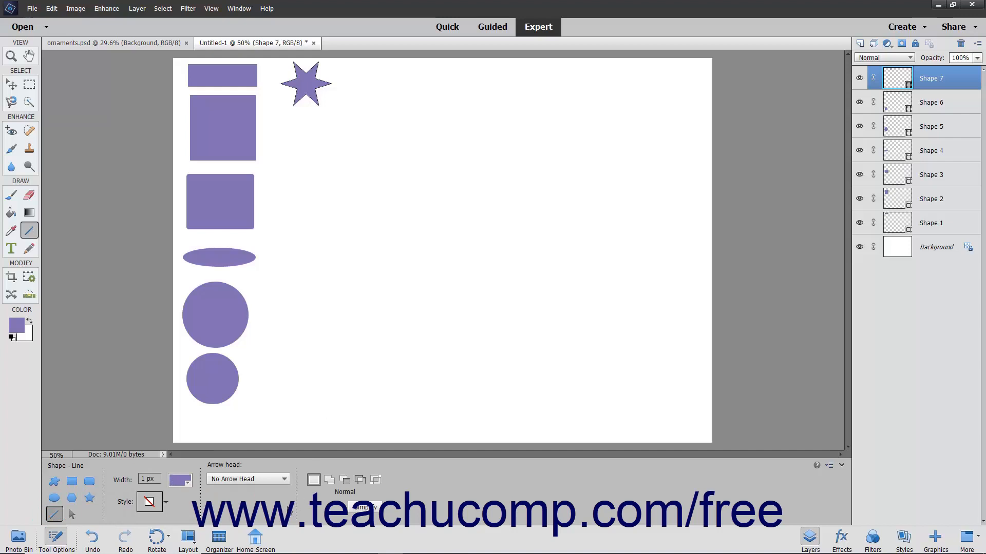
click(143, 479)
drag(275, 129, 344, 132)
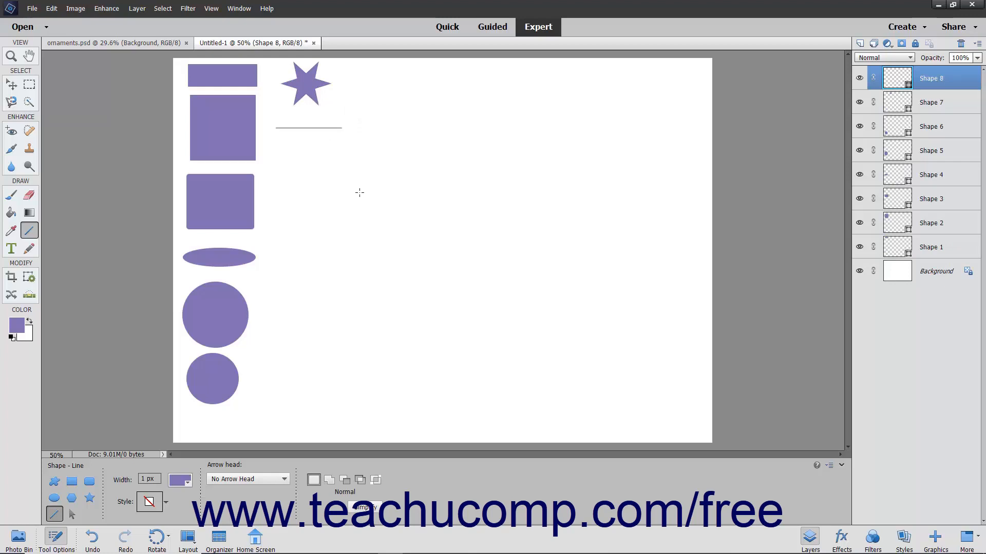
Draw a second horizontal 1 px line below the first, with an arrowhead at the end, 500% wide and 1000% long.
click(281, 479)
click(261, 505)
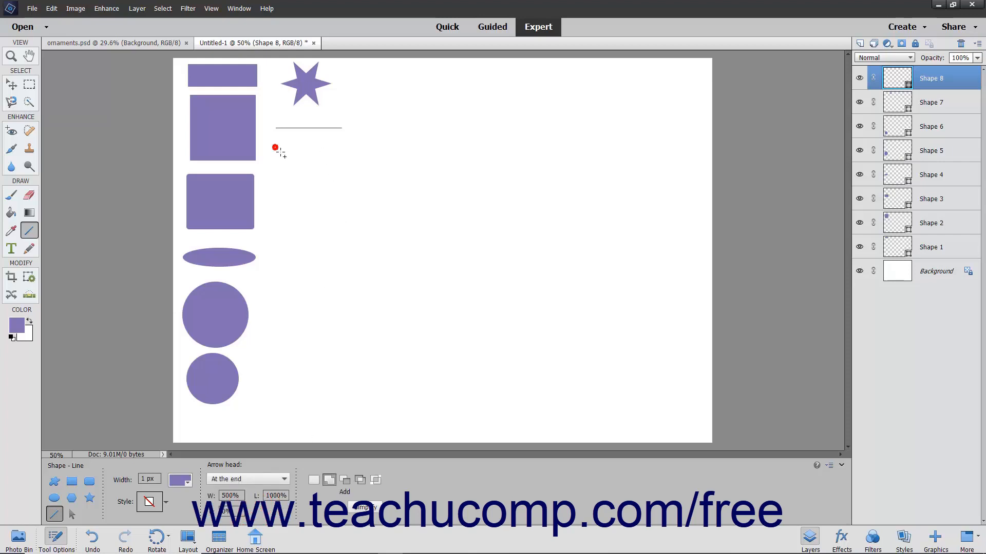
drag(275, 147, 348, 152)
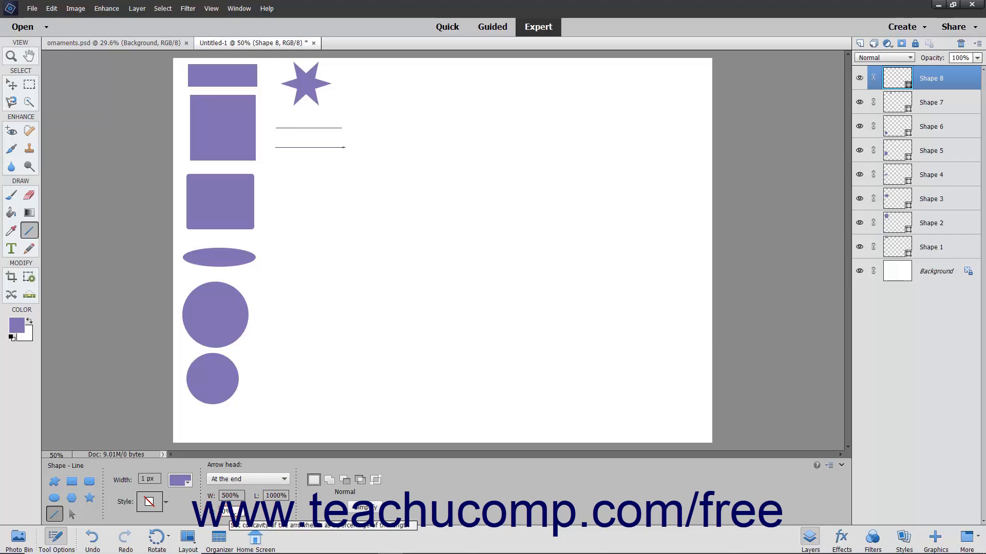
click(150, 479)
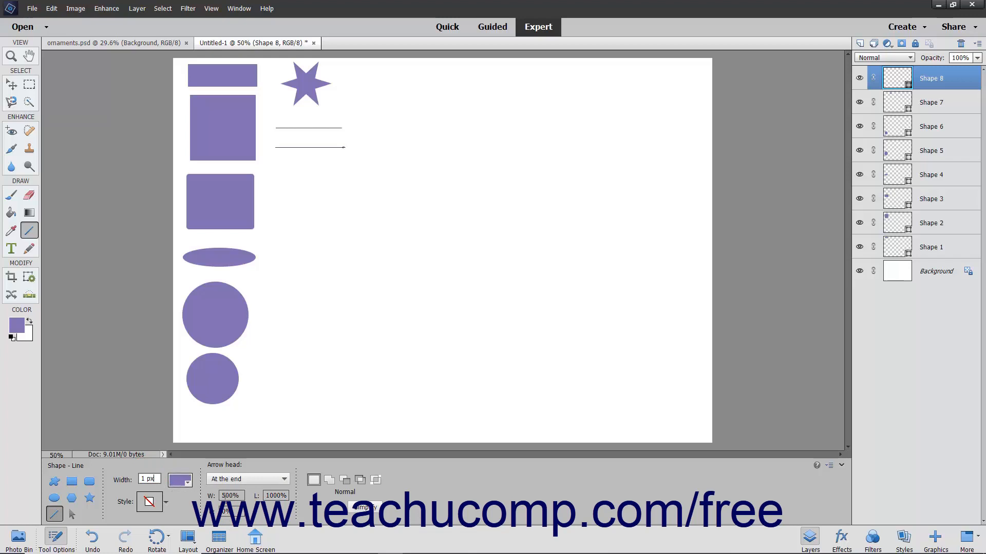
click(224, 495)
click(276, 495)
click(226, 512)
Draw the Raindrop custom shape from the Nature set below the arrow, keeping its proportions, about 0.91 by 1.47 in.
click(55, 482)
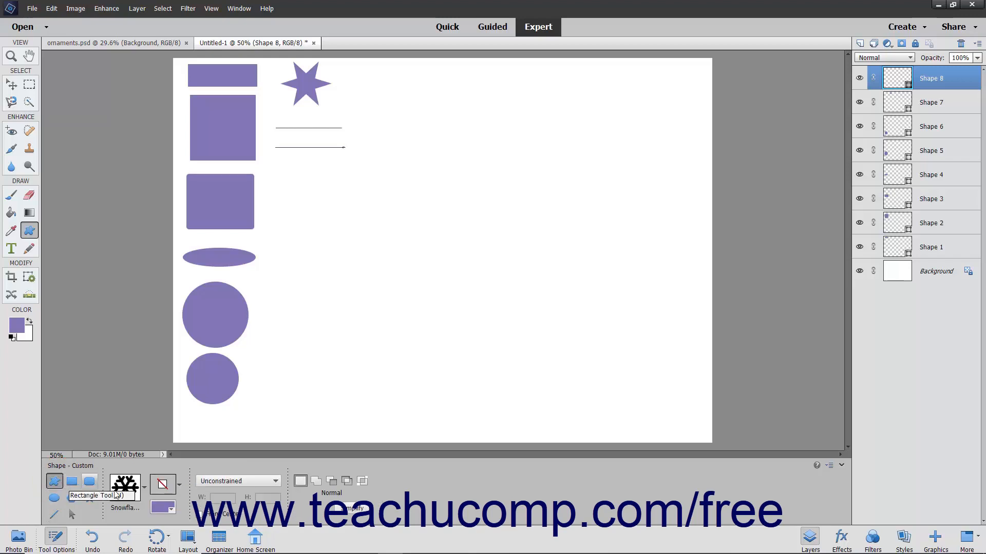
click(145, 488)
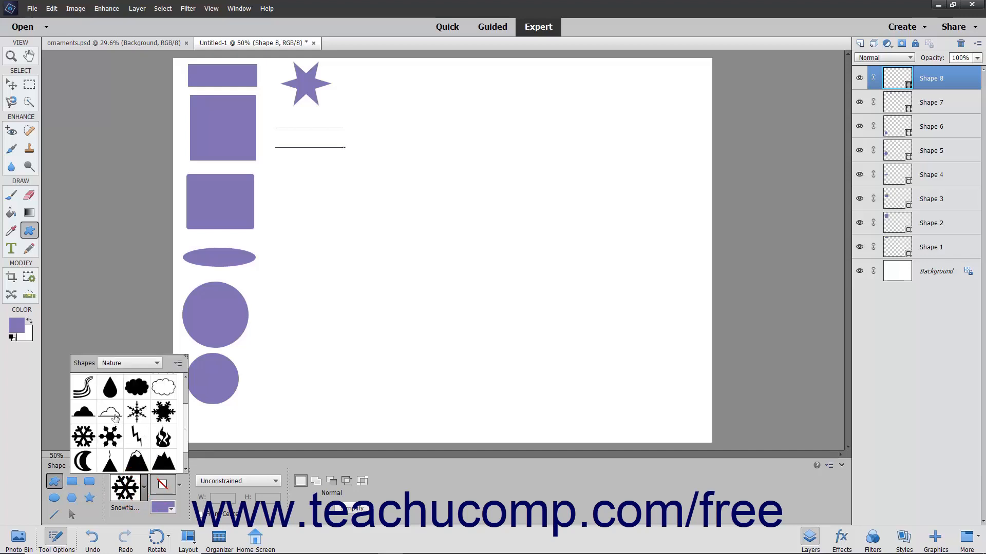
double_click(110, 388)
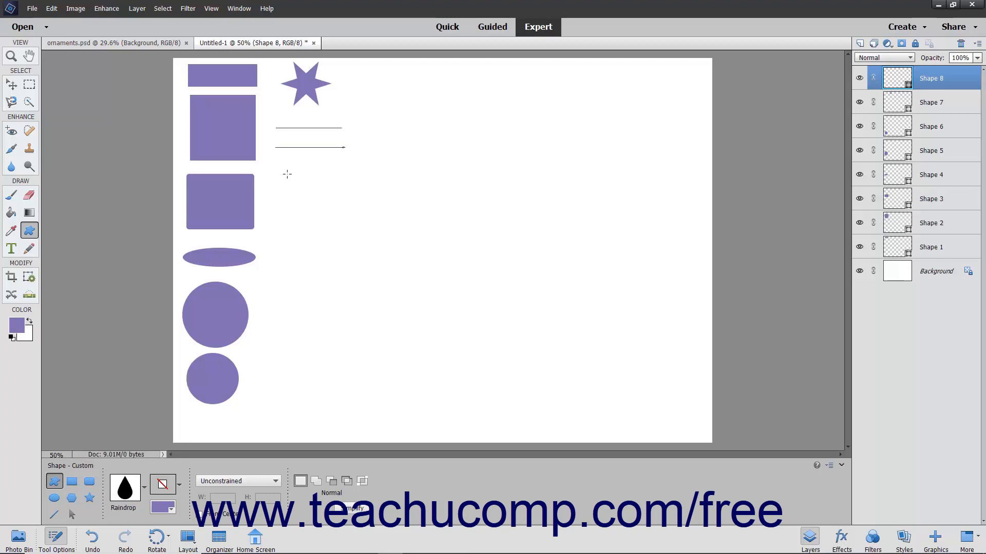
drag(281, 169, 357, 328)
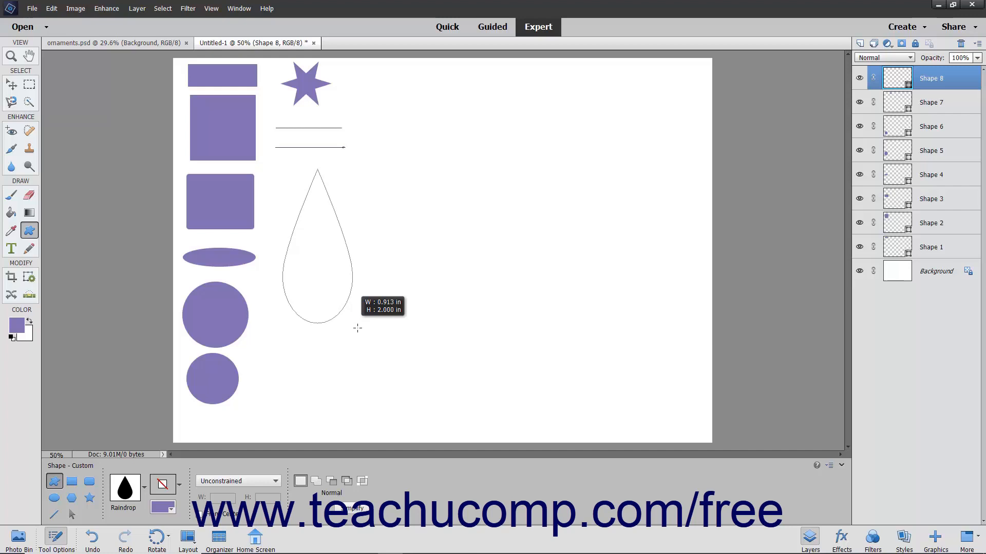
key(shift)
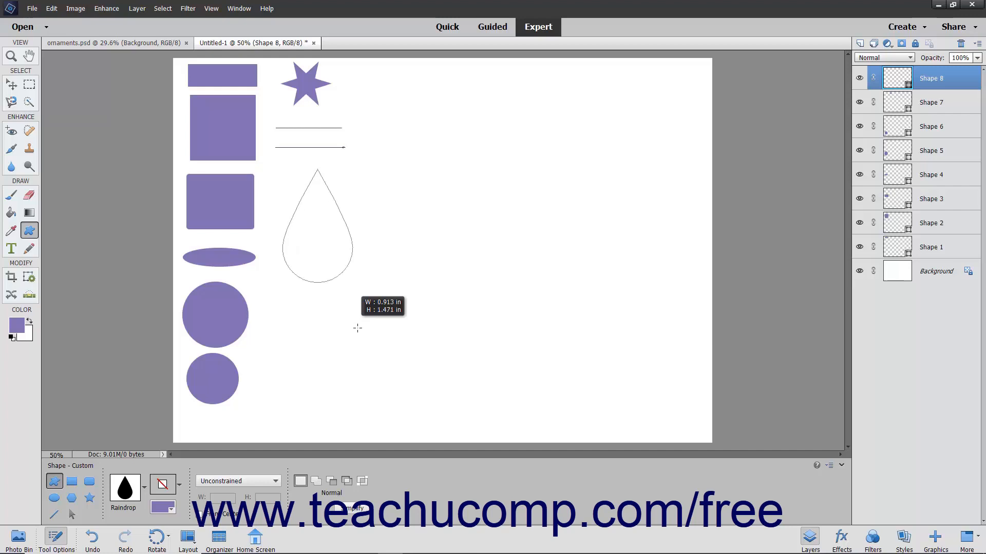
drag(357, 328, 357, 326)
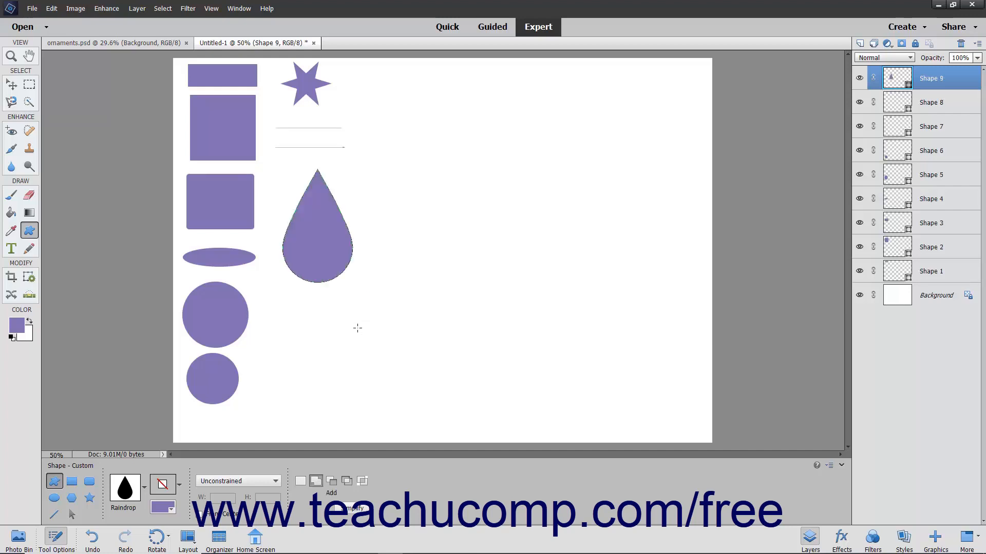
Draw a smaller raindrop below the first one using the Defined Proportions constraint.
click(252, 481)
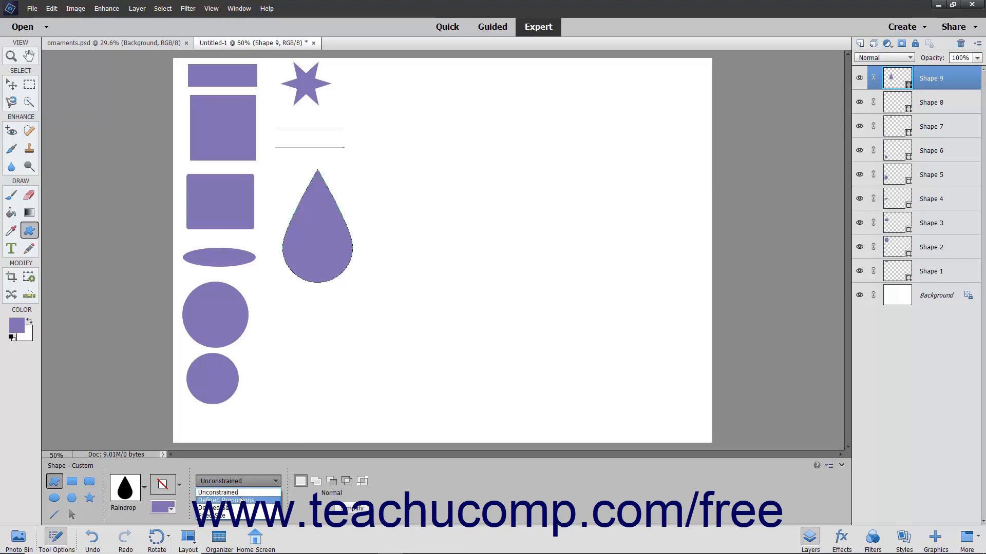
click(240, 501)
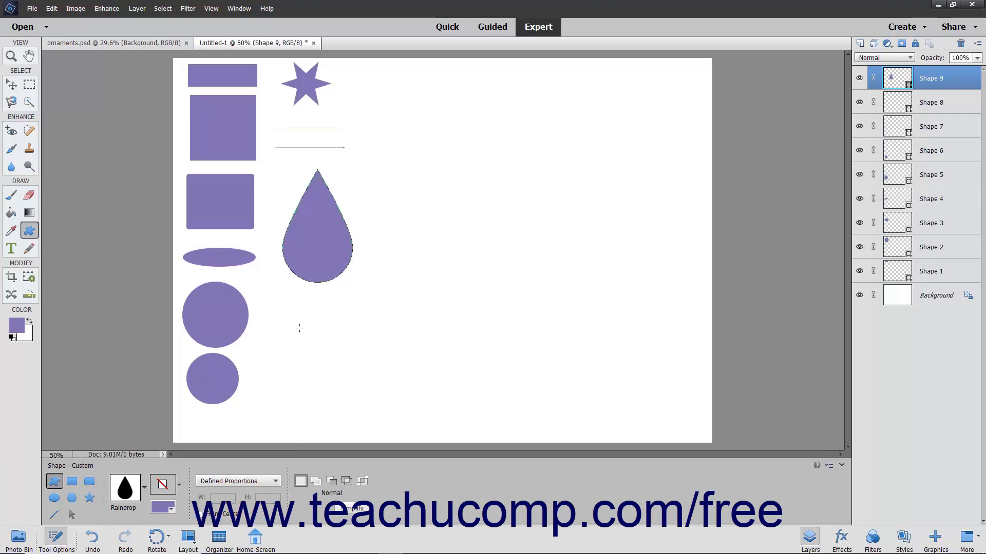
drag(297, 308, 391, 391)
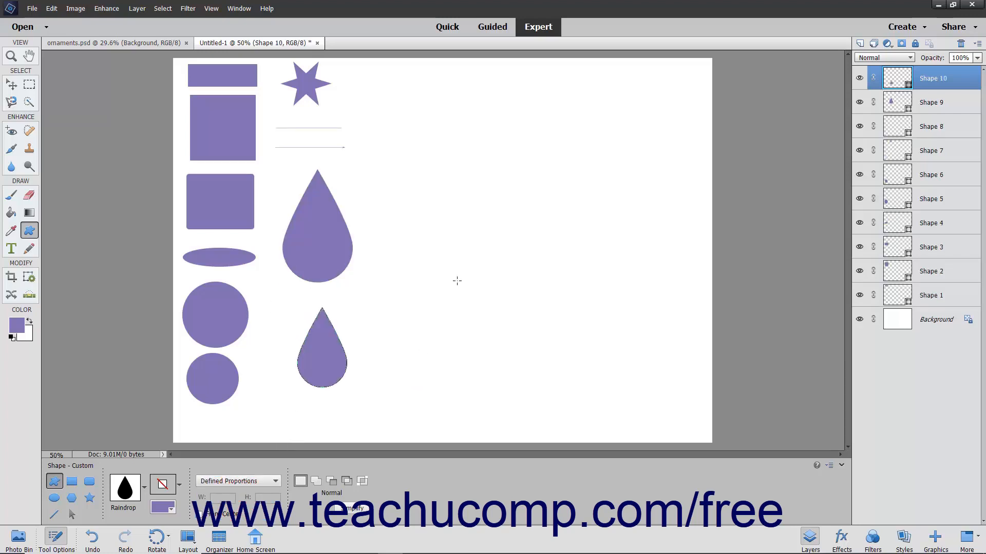